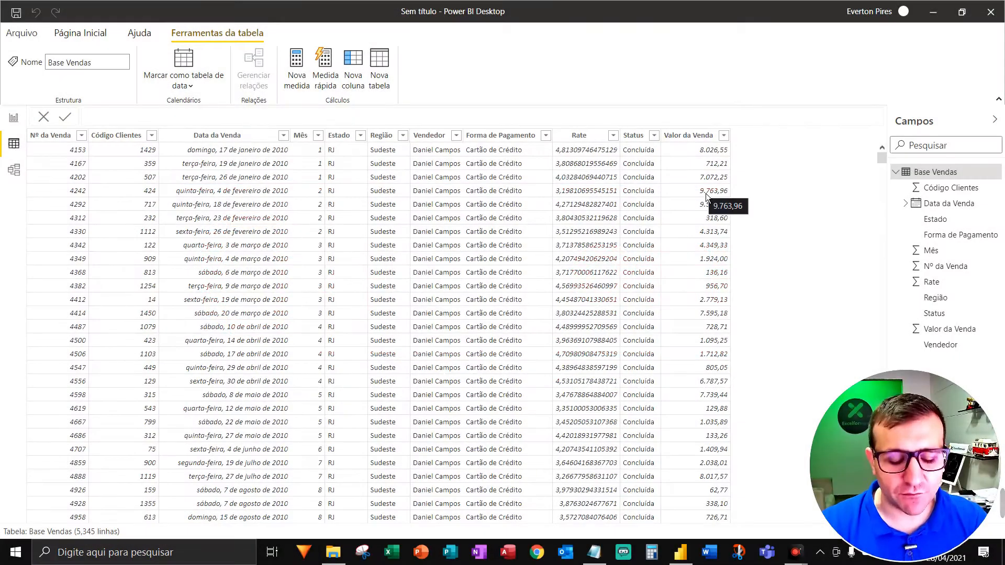
key("F5")
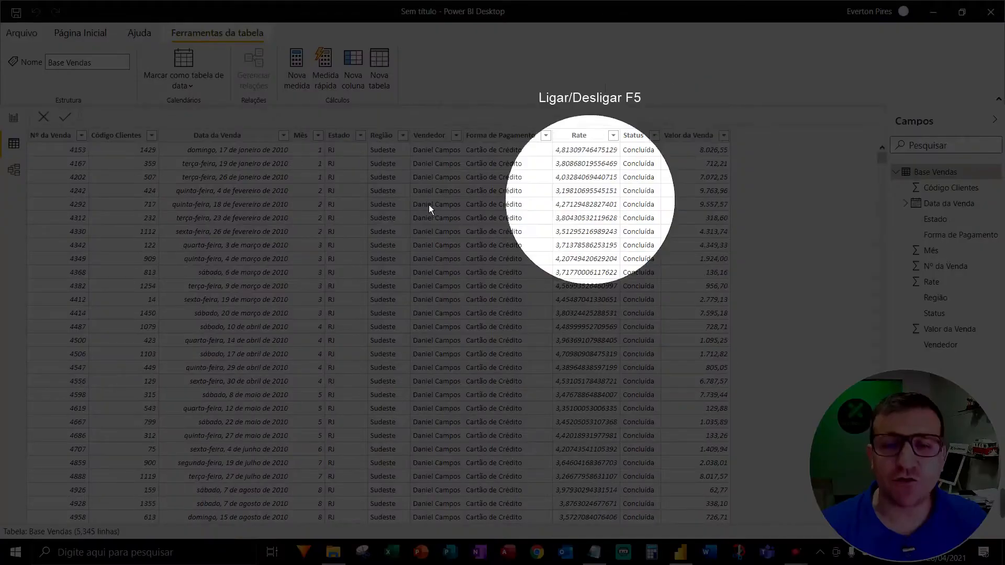
key("F5")
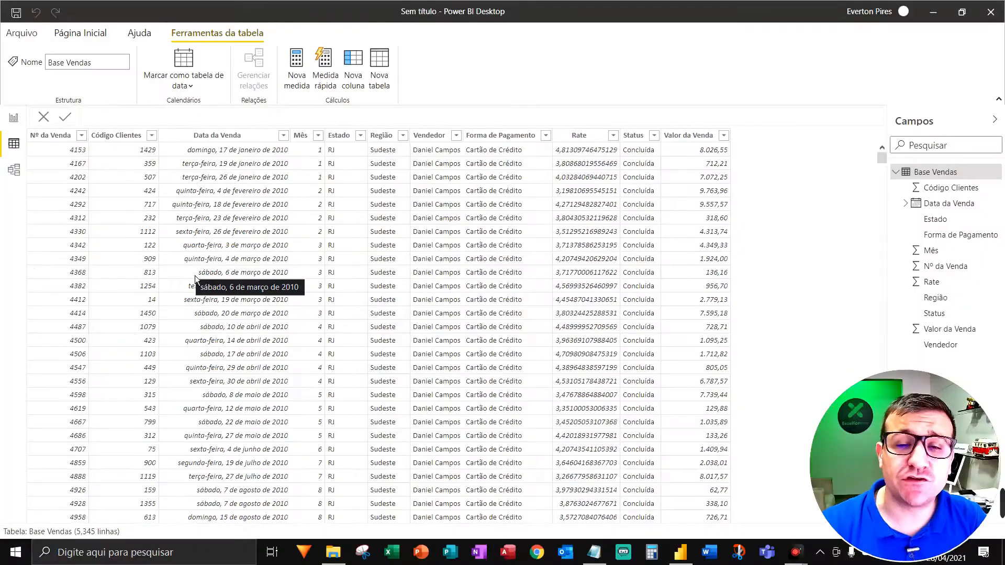
key("F5")
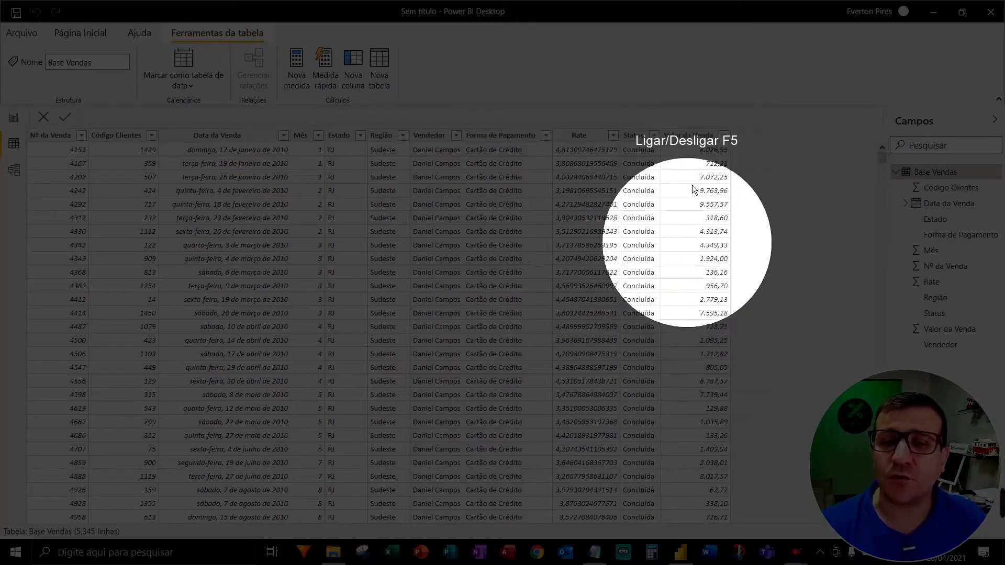
key("F5")
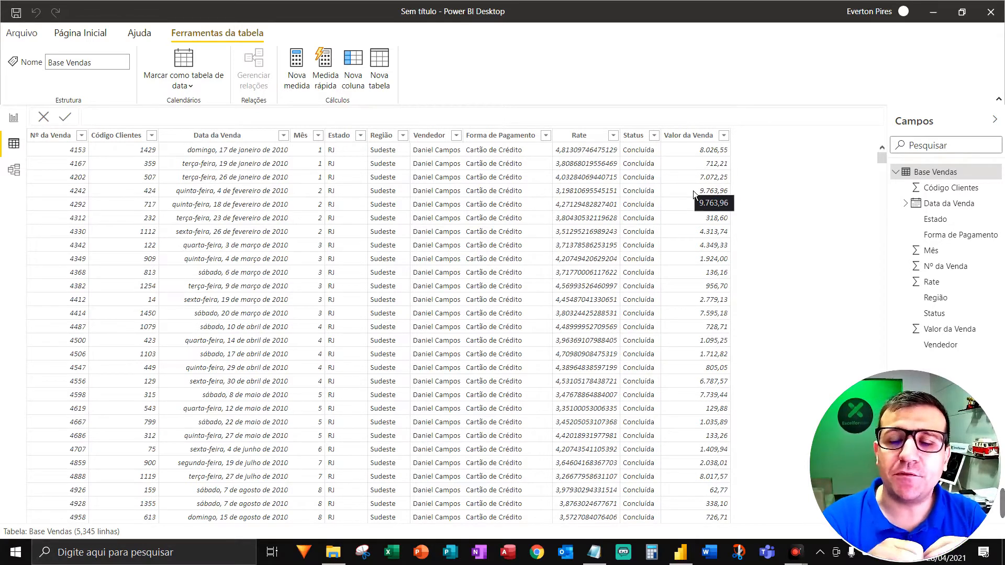
key("F5")
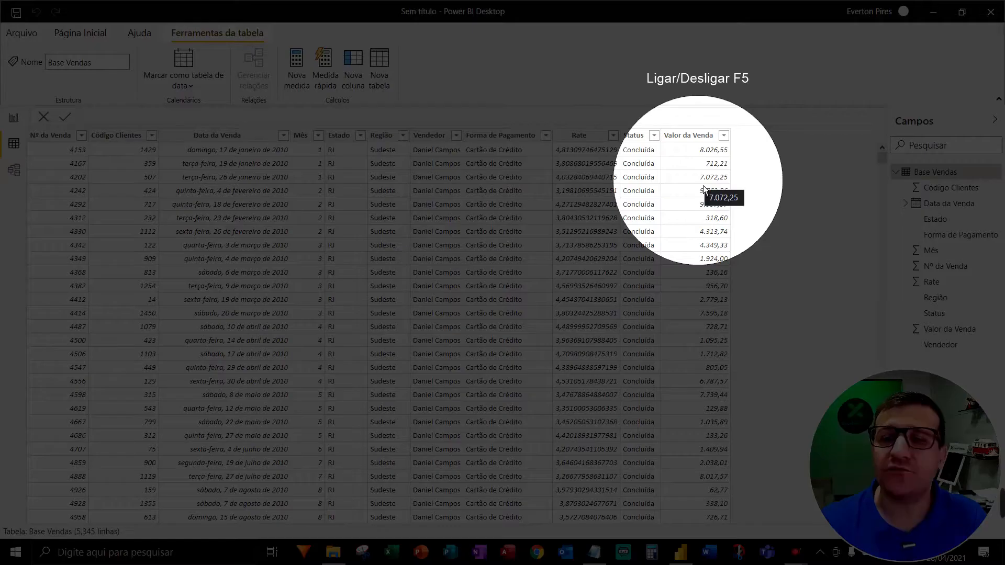
key("F5")
key("F5")
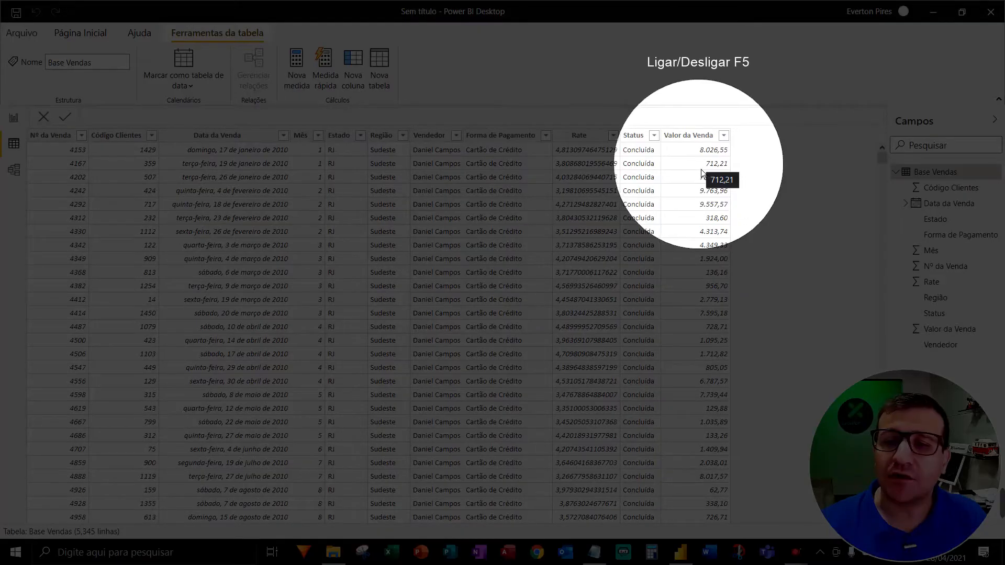
key("F5")
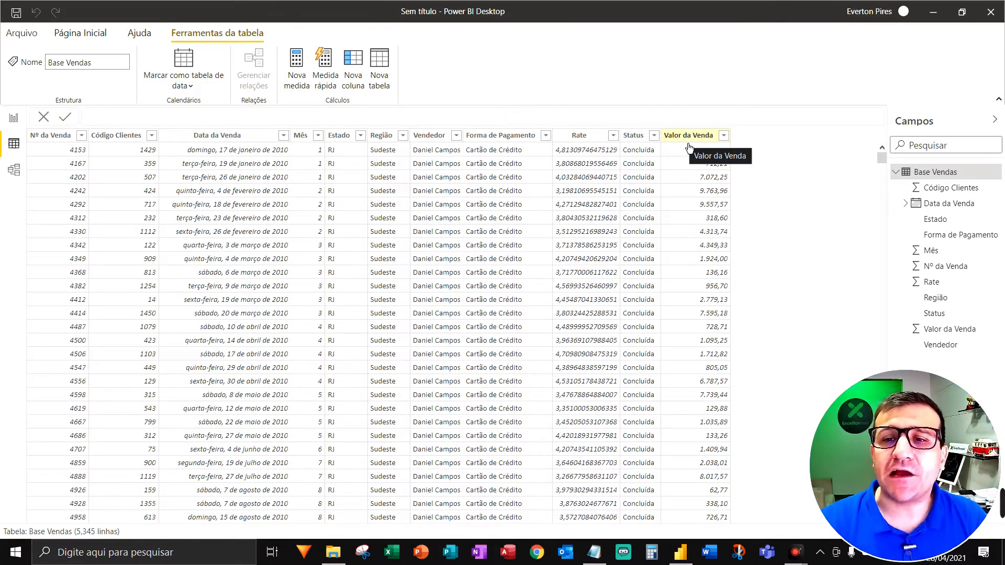
Add a calculated column to the Base Vendas table and name it Simples.
left_click(364, 79)
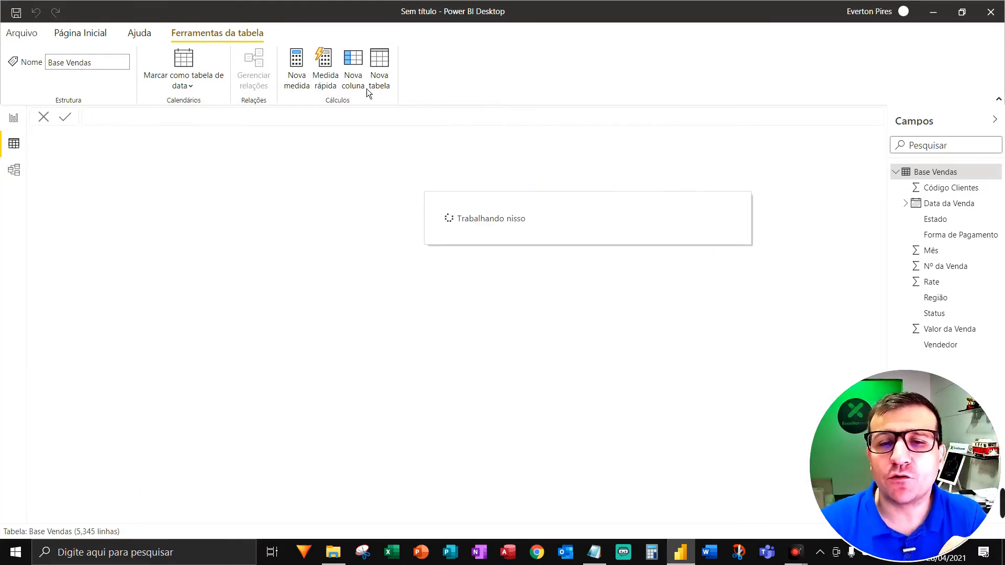
key("F5")
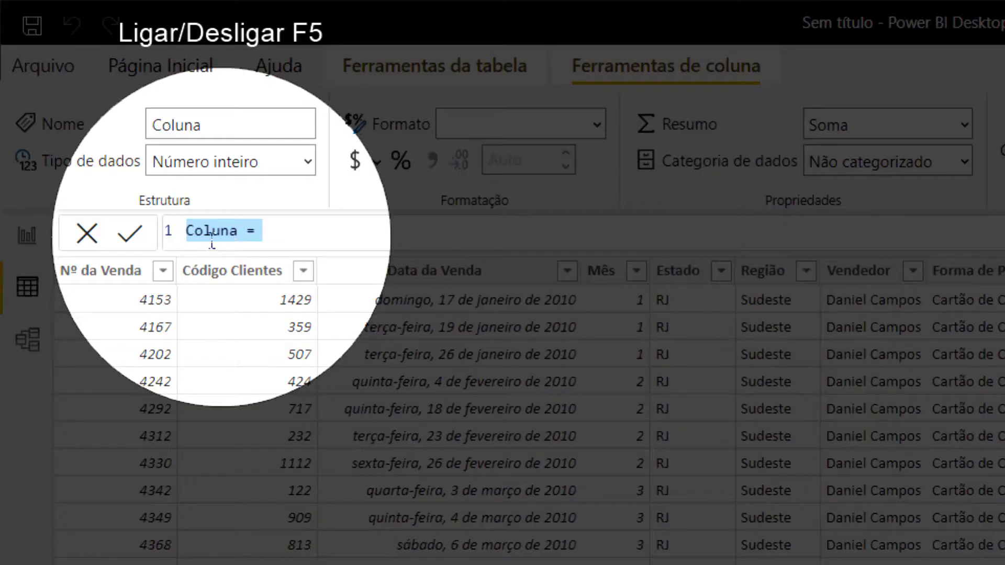
left_click(201, 234)
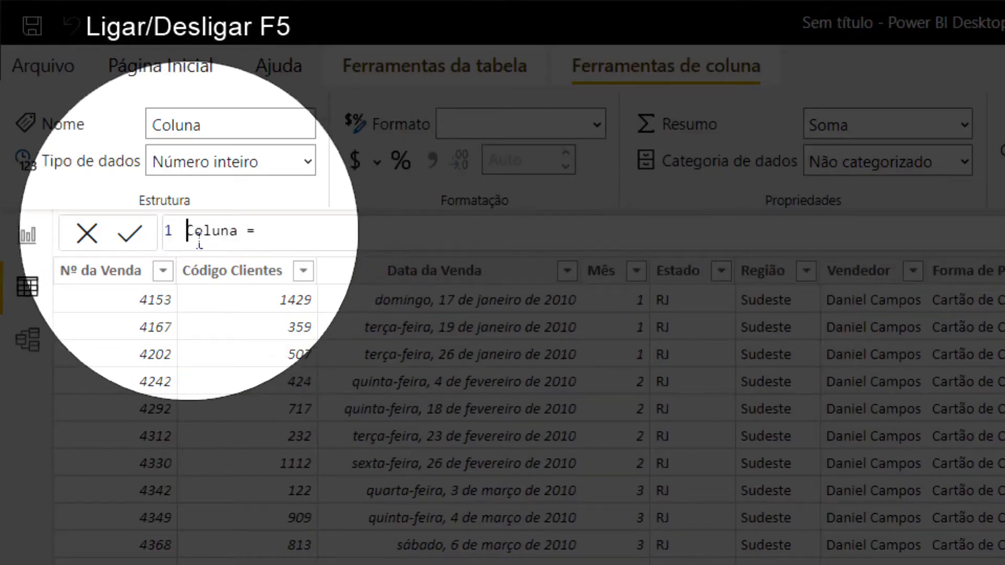
key("shift+Right")
key("shift+Right")
key("shift+Right")
key("shift+Right")
key("shift+Right")
key("shift+Right")
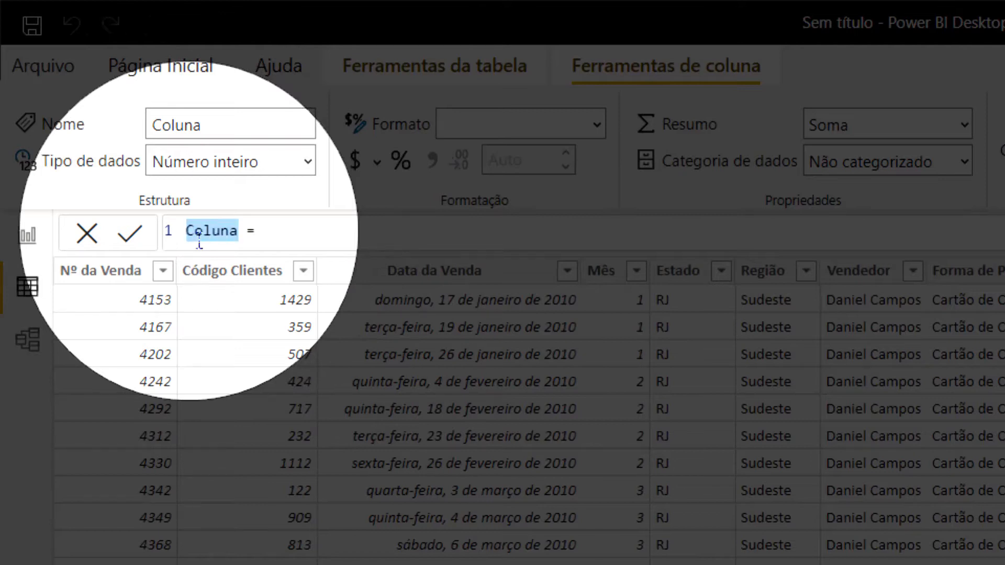
type("Simples")
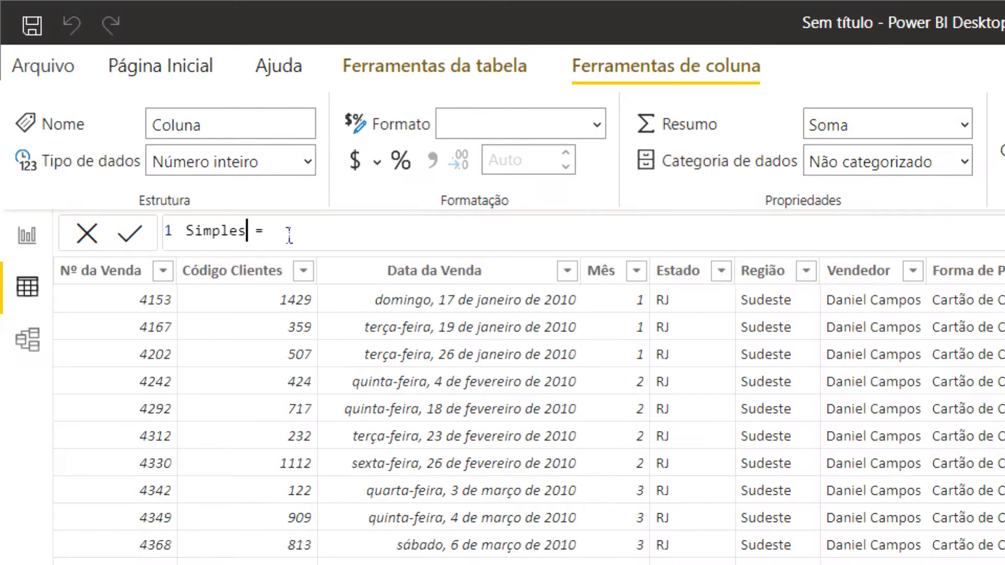
Define the Simples column as 'Base Vendas'[Valor da Venda]*1,10 and commit the formula.
left_click(298, 235)
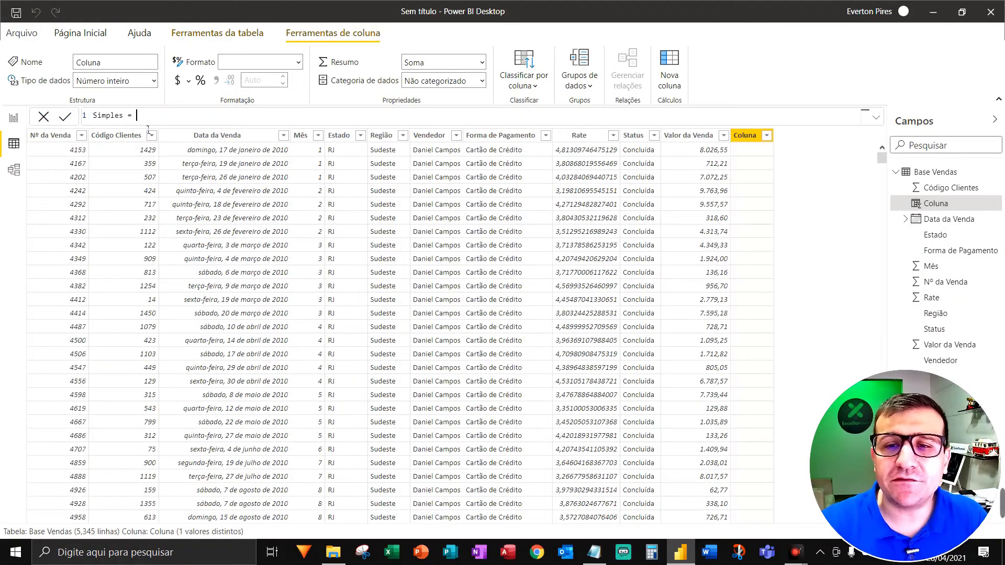
key("F5")
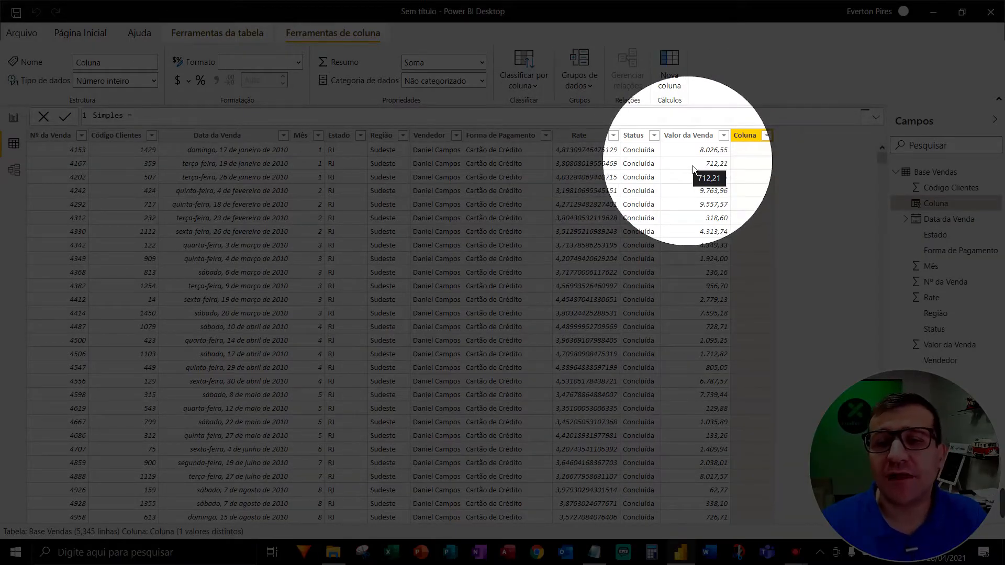
key("F5")
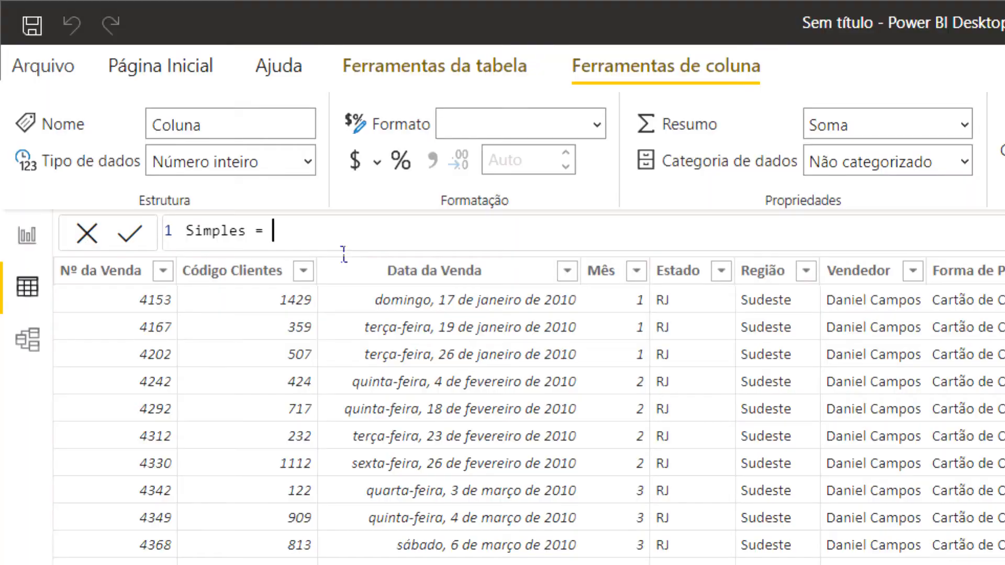
type("valor")
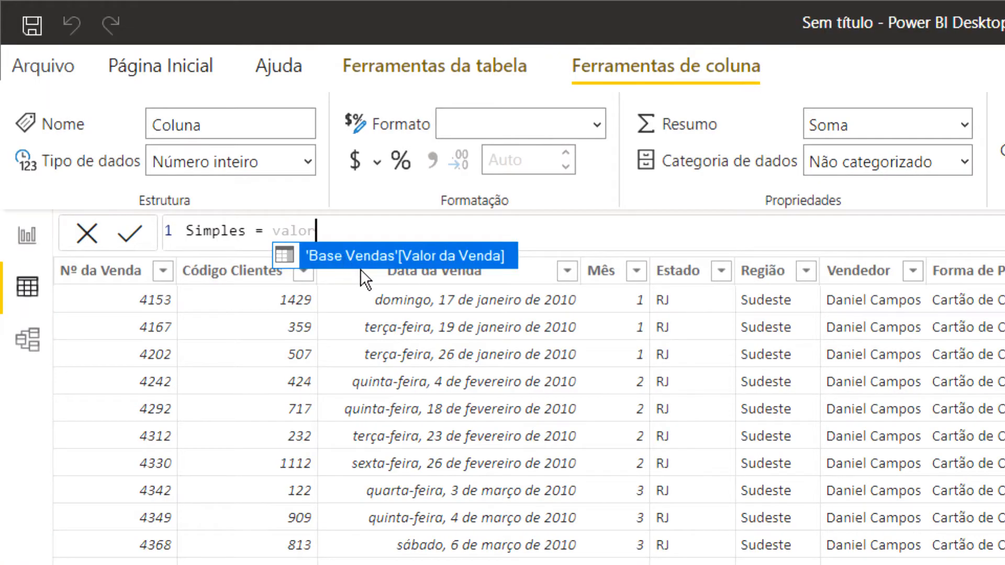
key("Tab")
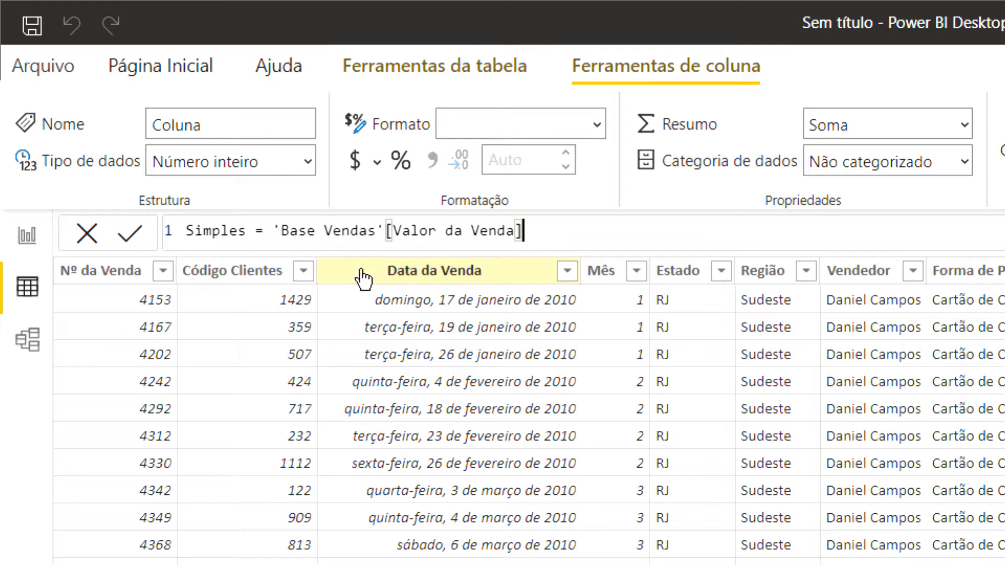
type("*1,10")
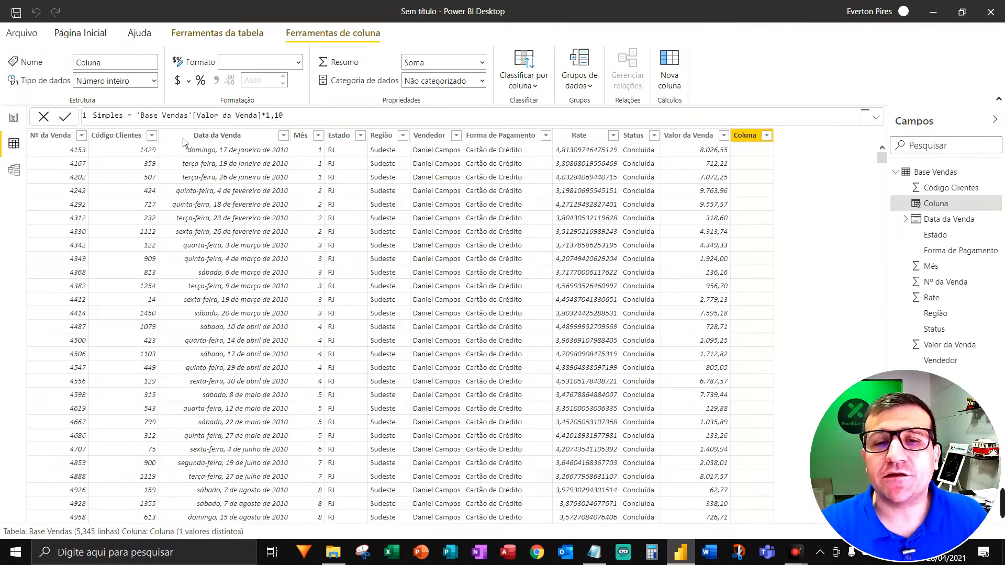
key("Return")
Format the Simples column's values as decimal numbers with a thousands separator.
key("ctrl+alt+d")
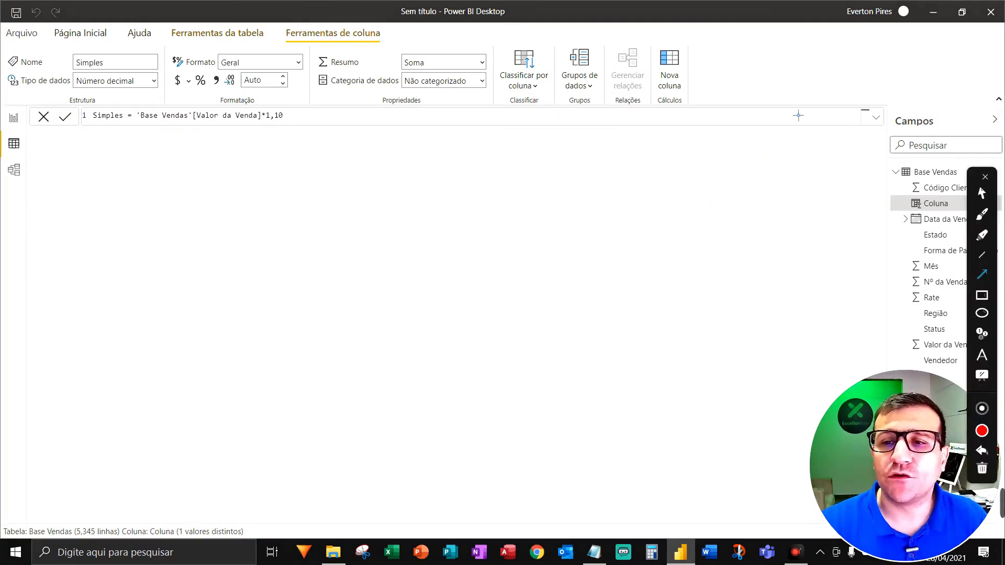
mouse_move(837, 49)
left_mouse_down()
mouse_move(770, 147)
mouse_move(684, 131)
mouse_move(774, 134)
left_mouse_up()
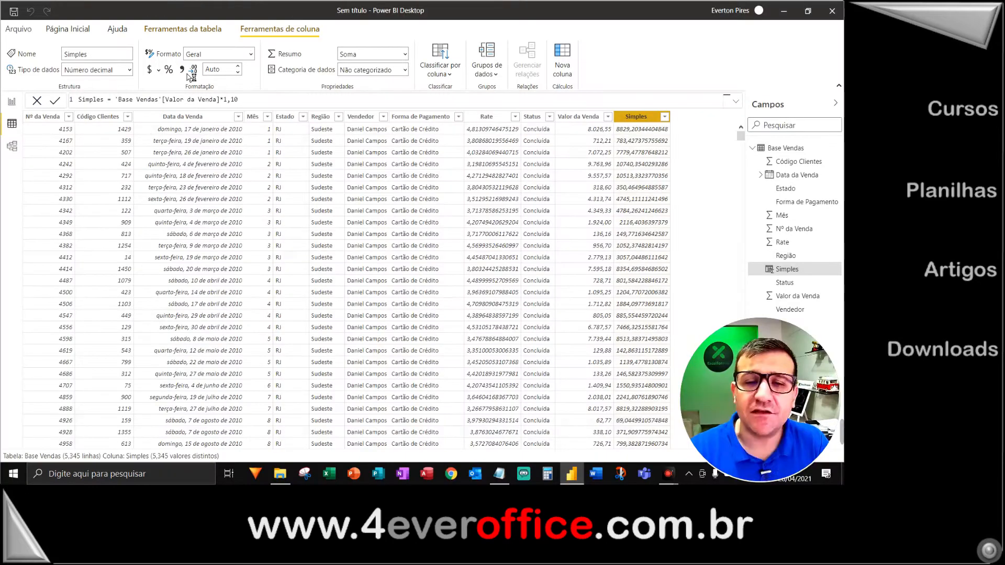
left_click(184, 71)
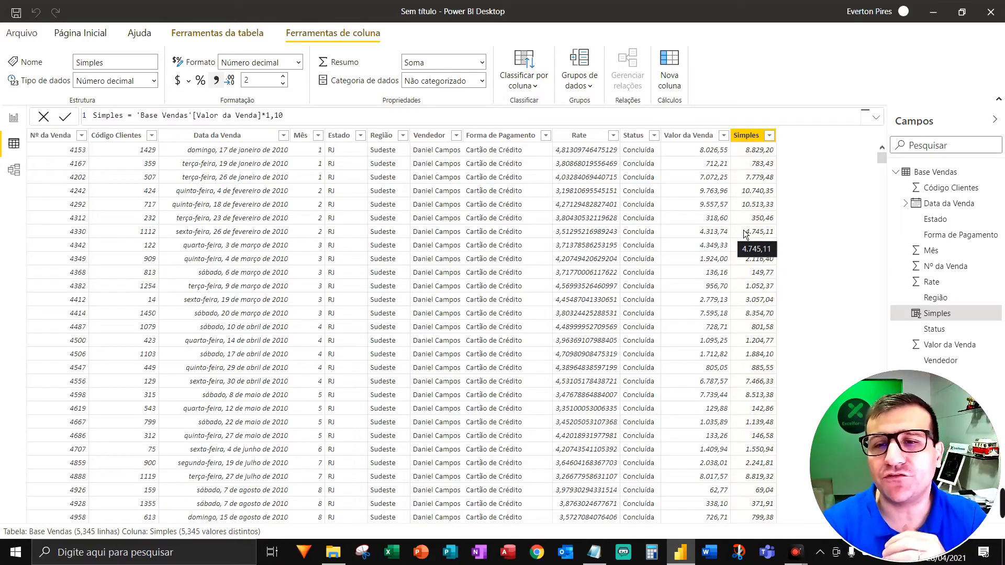
Add another calculated column to the Base Vendas table and name it Aleatório.
left_click(671, 83)
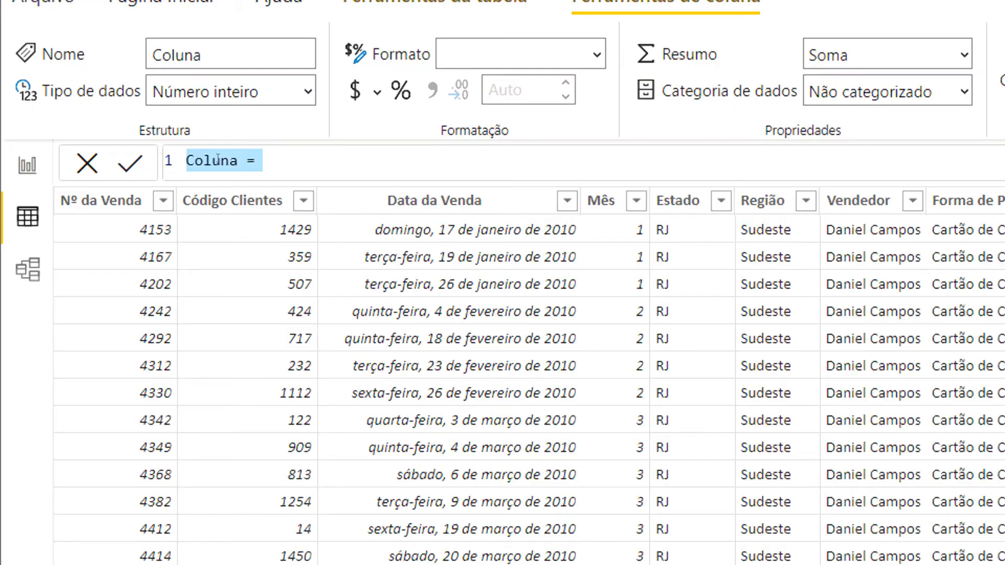
left_click(218, 159)
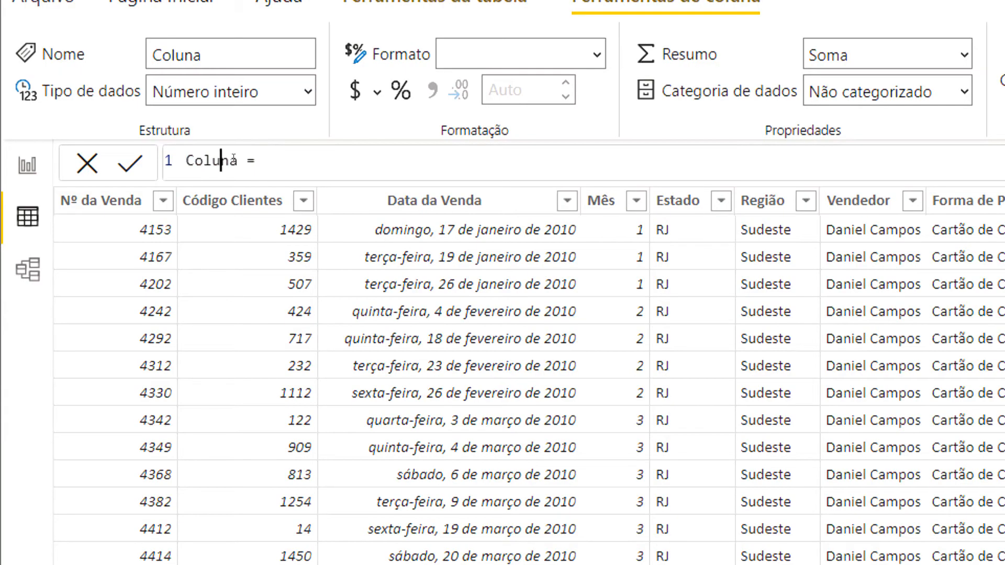
left_click_drag(239, 158, 190, 150)
type("Aleatóri")
type("o")
Begin the Aleatório formula with 'Base Vendas'[Valor da Venda]*(1&"," as the sale value times a decimal factor.
type("valo")
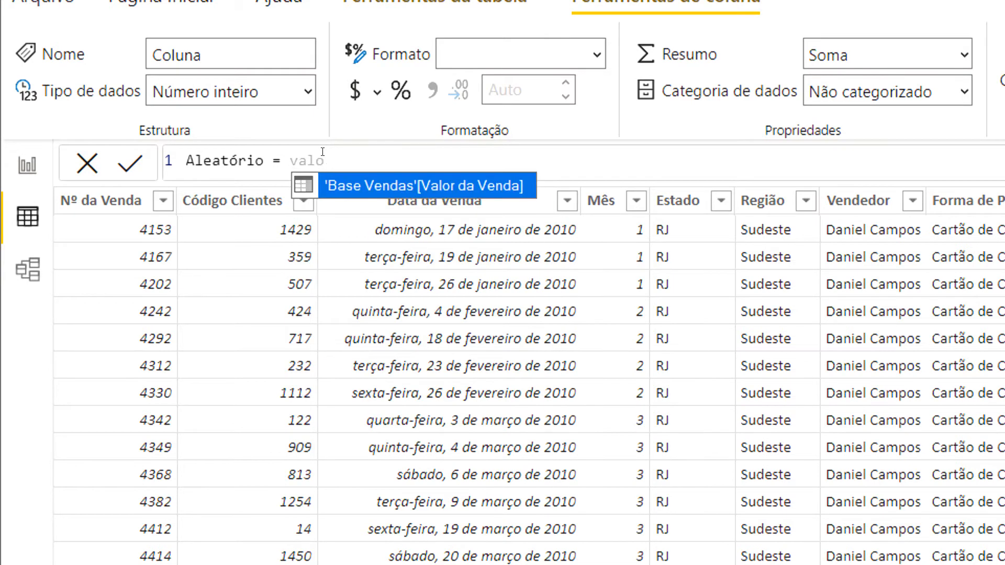
key("Tab")
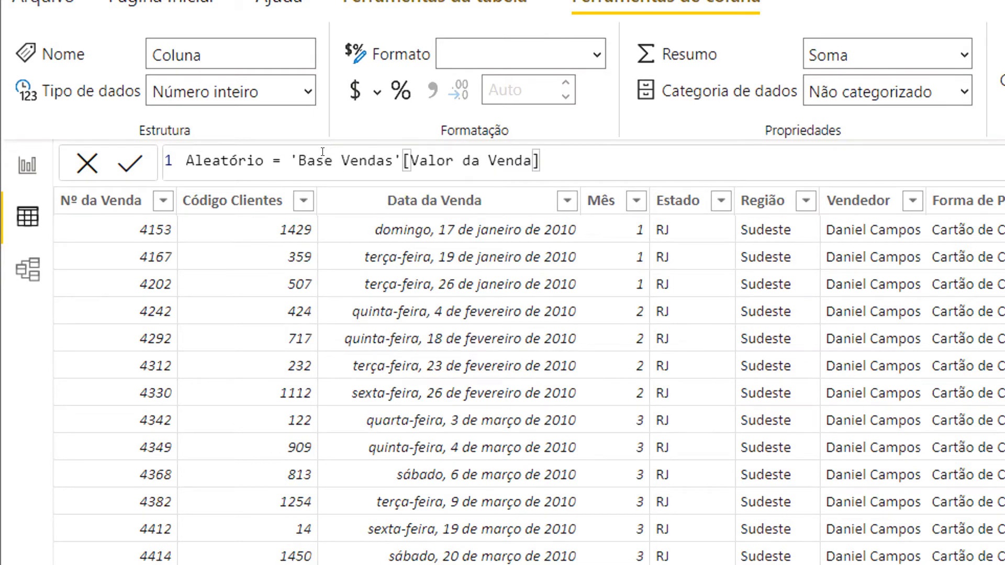
type("*(")
type("1")
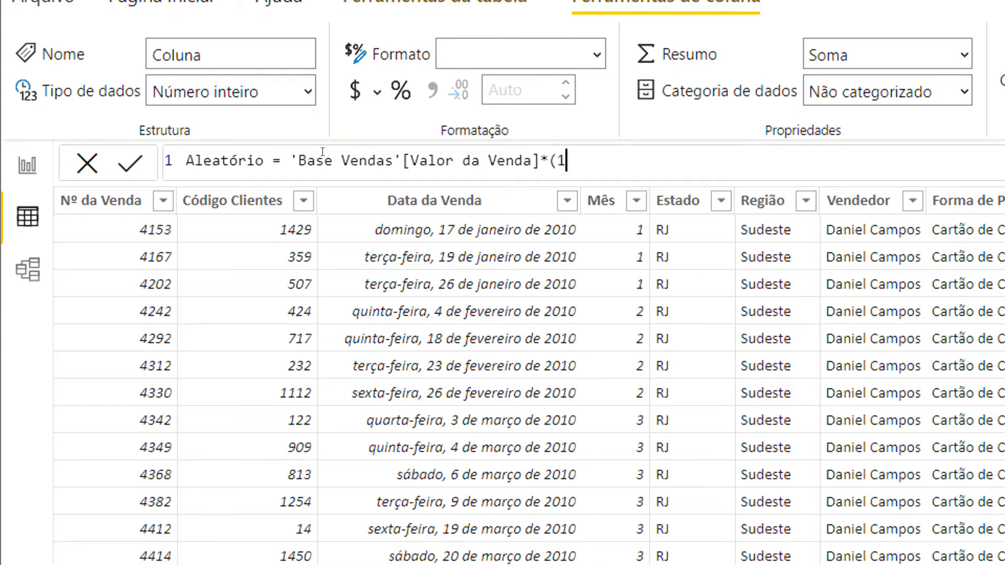
type("&\",\"")
Complete the Aleatório formula by appending &RANDBETWEEN(10;50)) for the factor's random decimals, and commit it.
type("&rand")
key("BackSpace")
key("BackSpace")
key("BackSpace")
key("BackSpace")
type("rand")
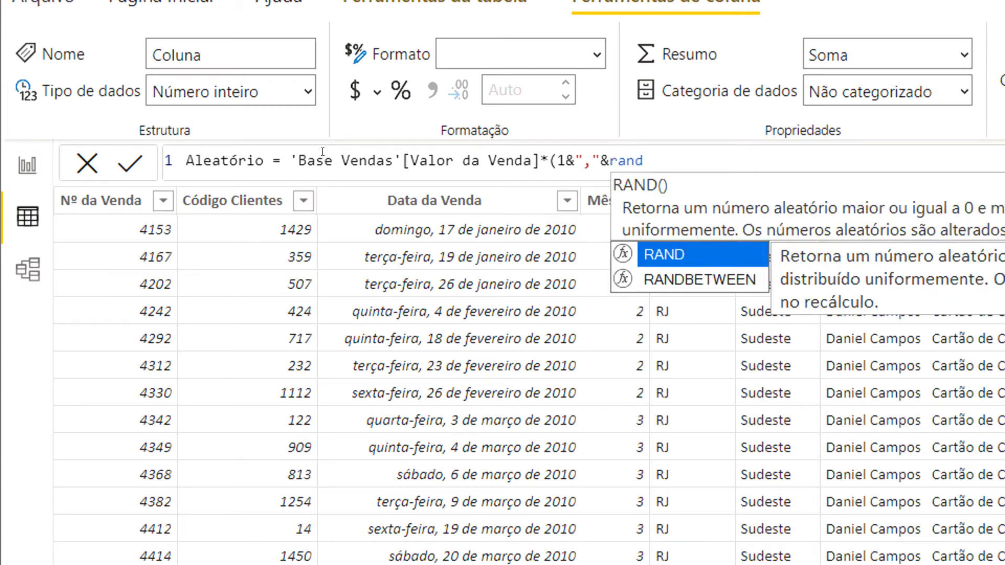
key("Down")
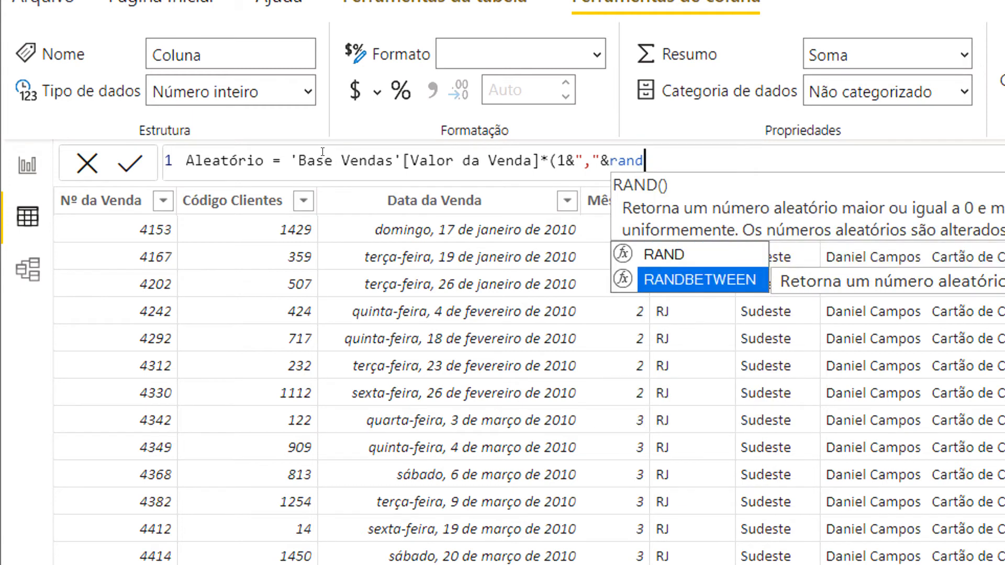
key("Tab")
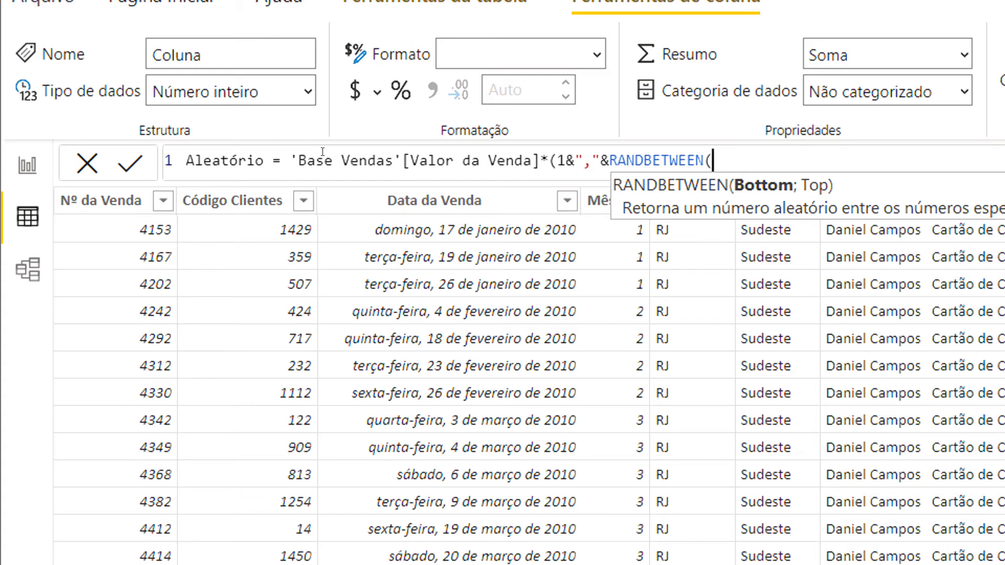
type("10;")
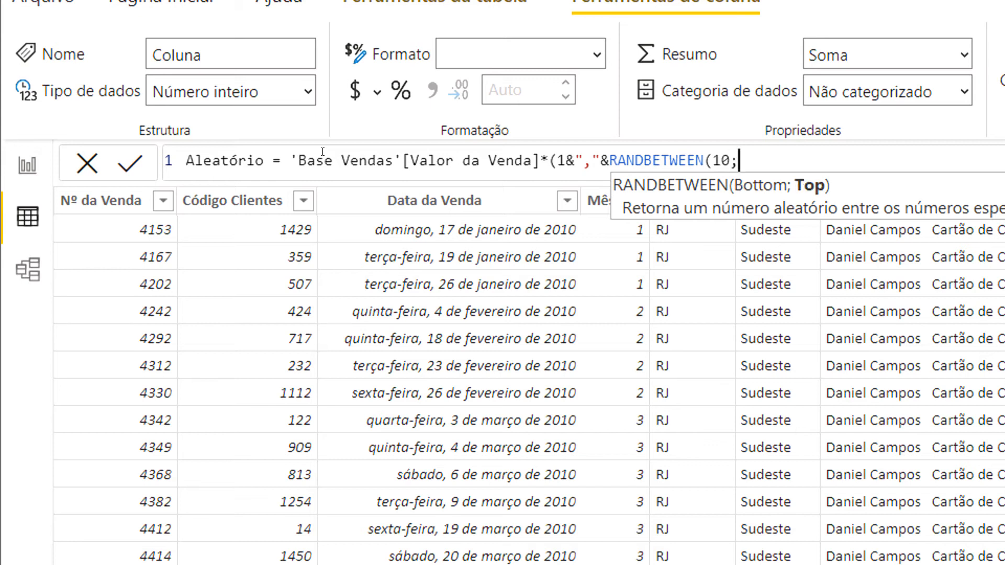
type("50)")
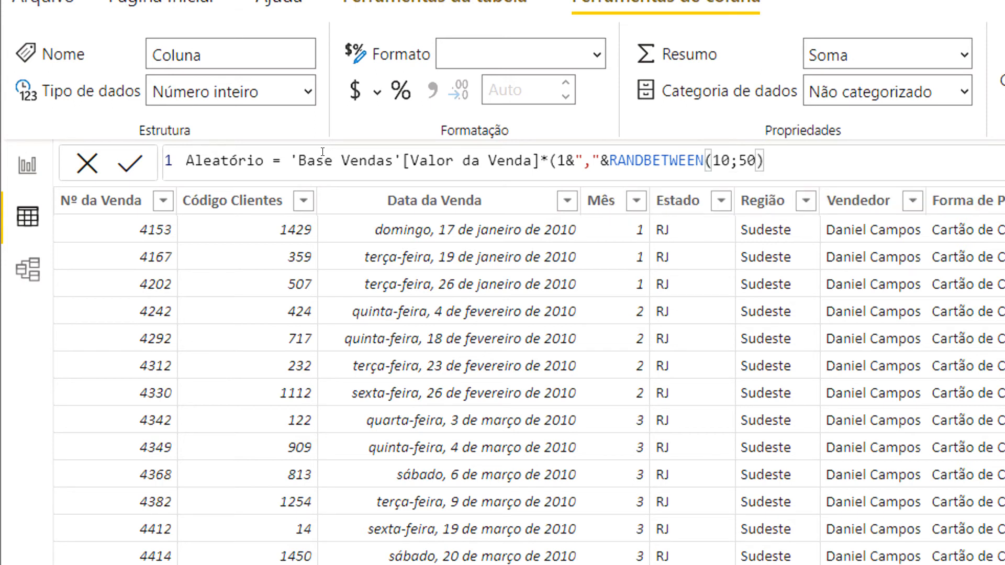
type(")")
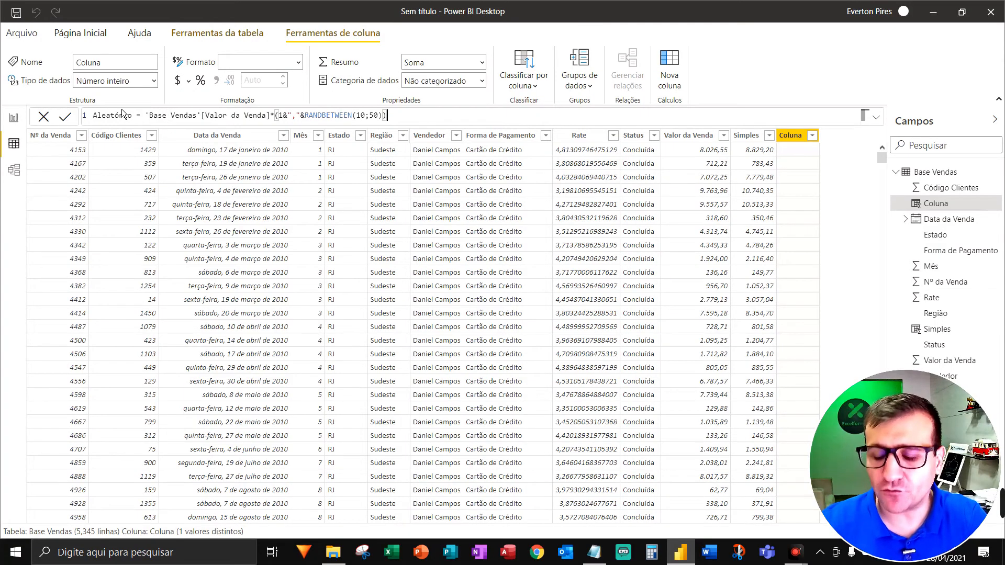
key("Return")
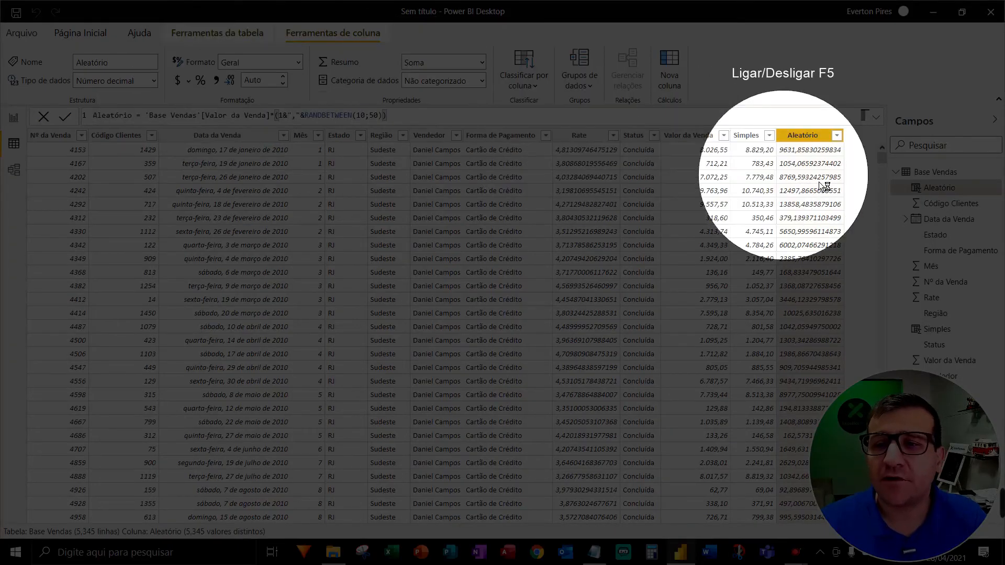
key("F5")
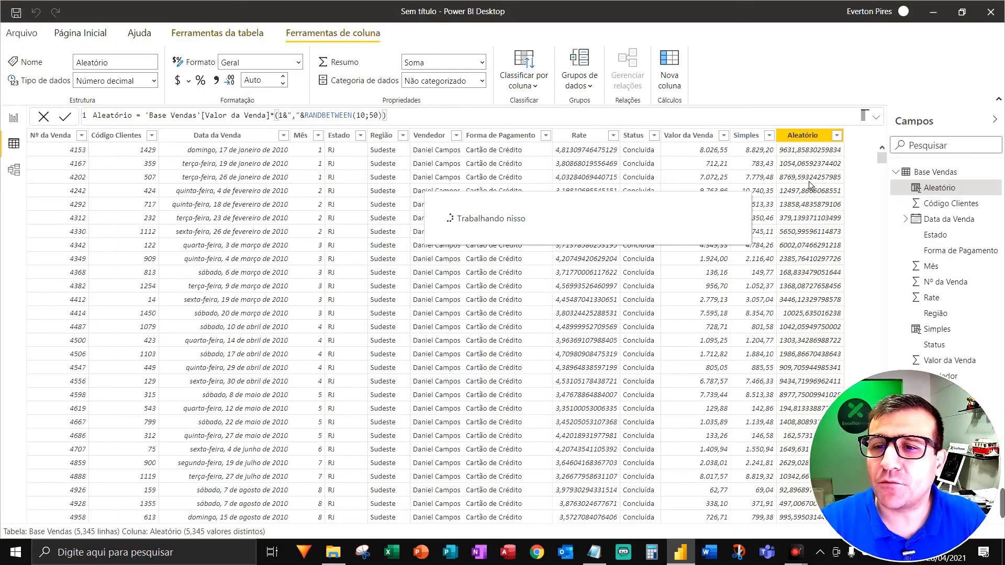